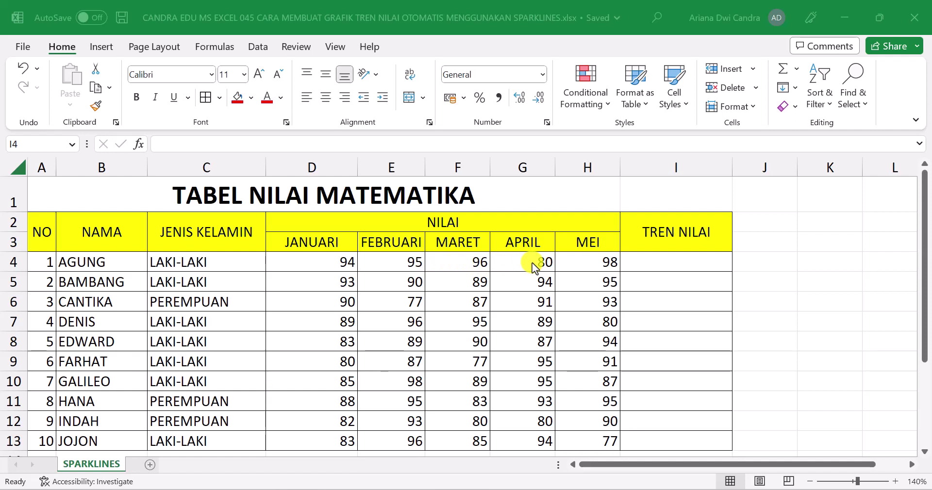
Insert a Line sparkline in cell I4 using the data range D4:H4
click(669, 262)
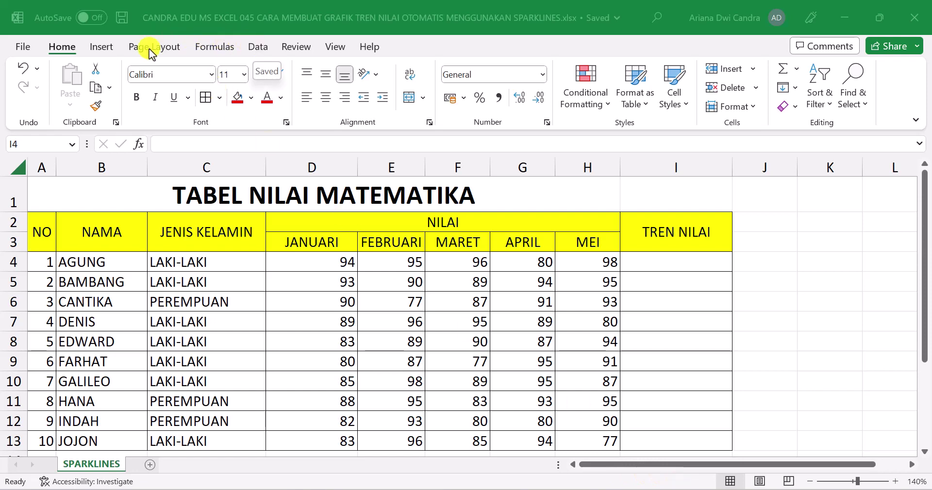
click(109, 45)
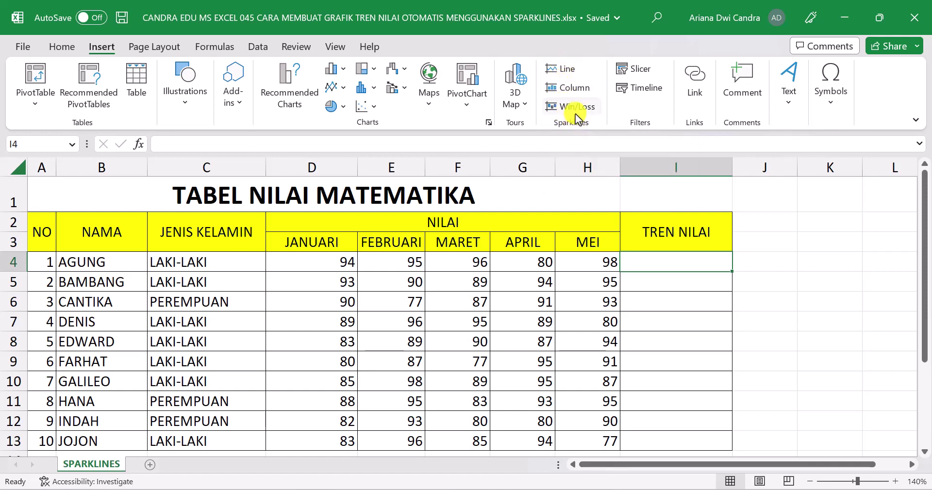
click(567, 75)
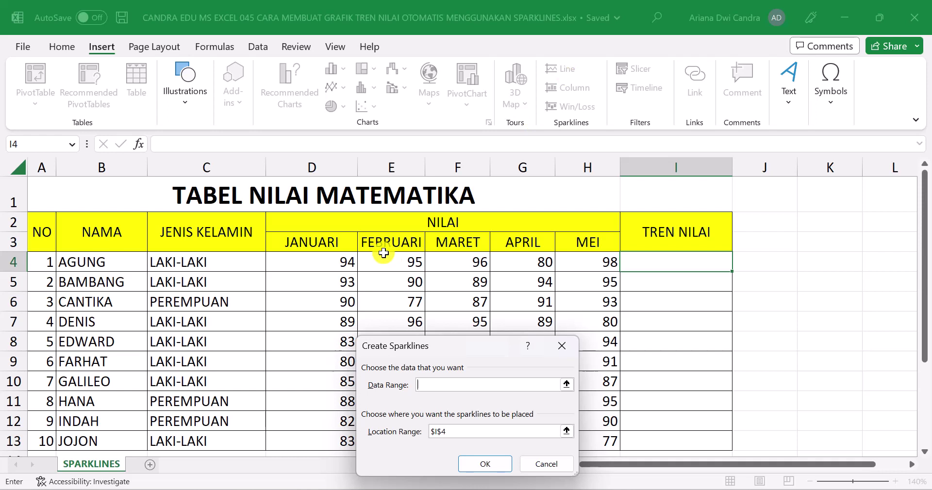
drag(452, 345, 432, 298)
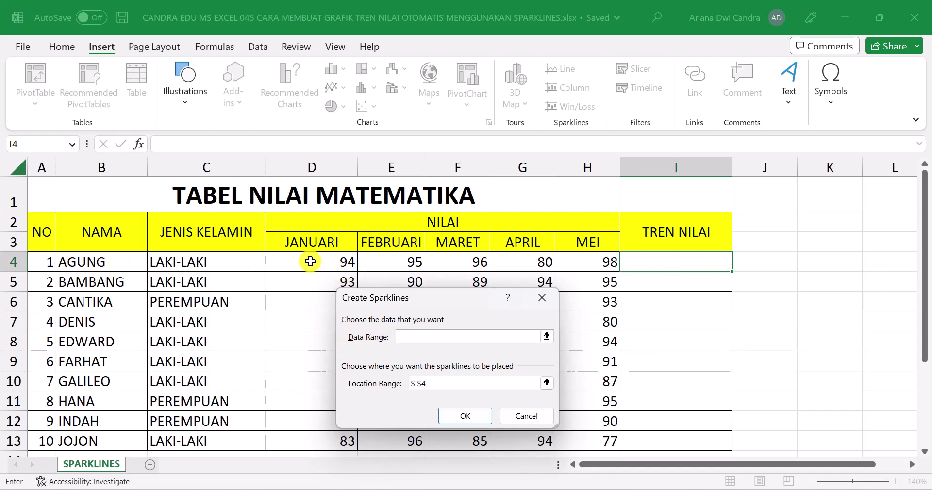
drag(310, 261, 593, 264)
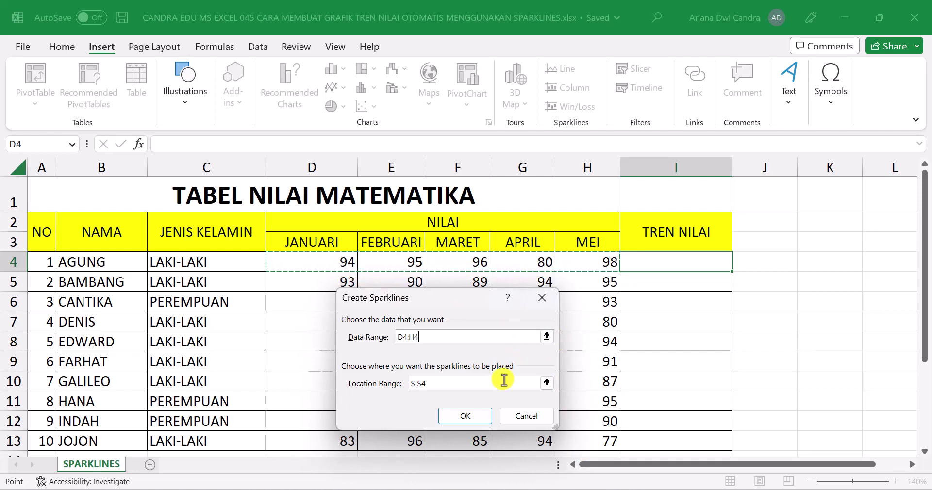
click(452, 419)
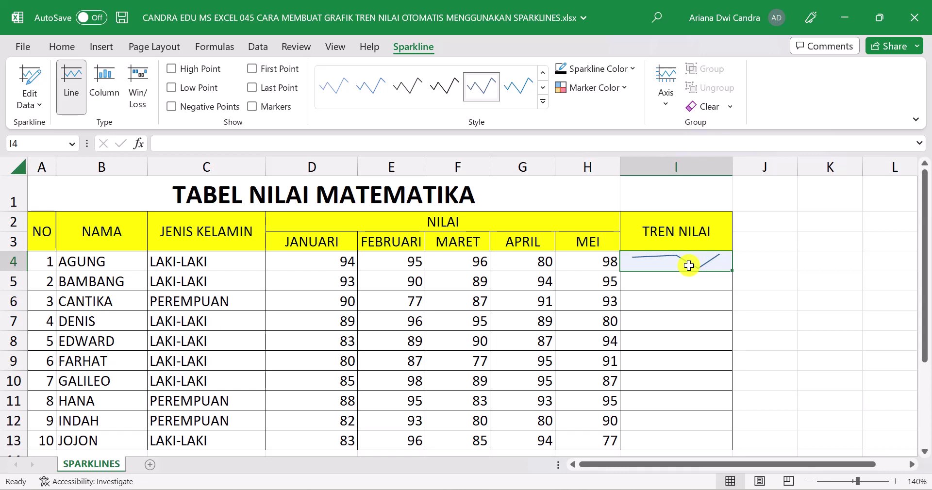
click(768, 265)
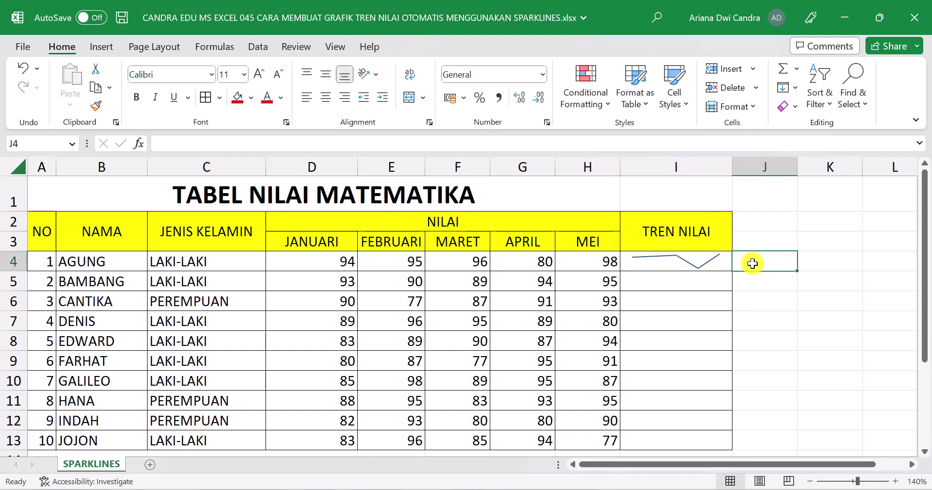
Try the Column type on the sparkline in I4, and switch it back to Line
click(700, 264)
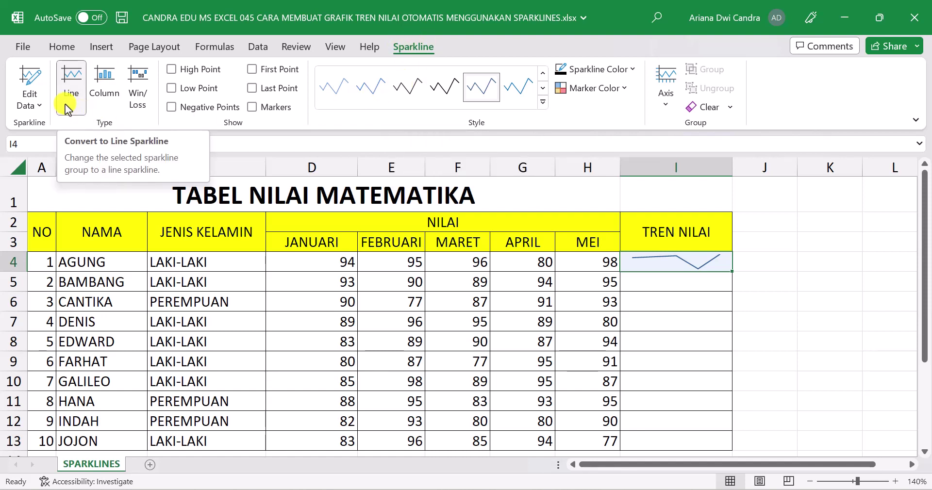
click(102, 96)
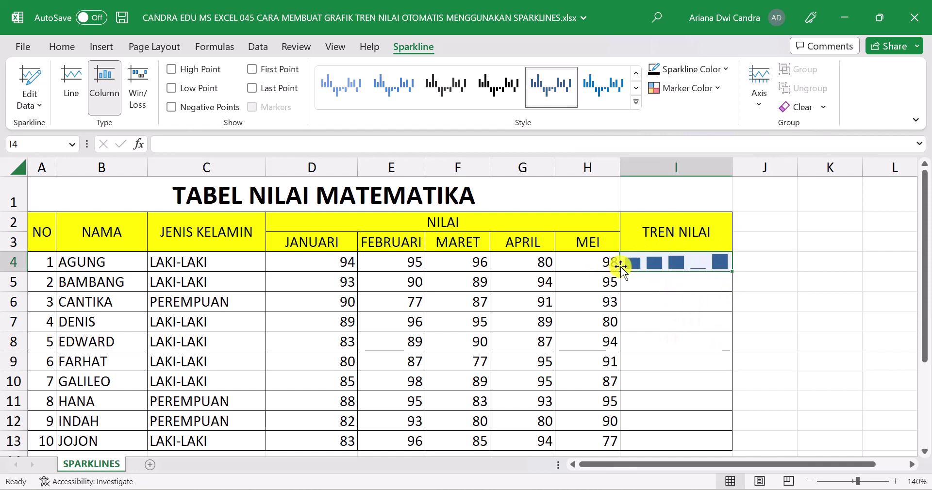
click(68, 89)
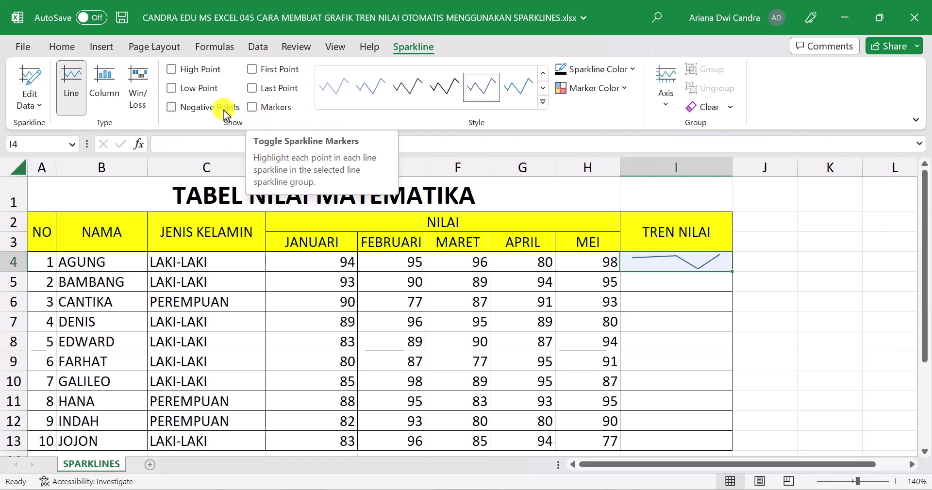
Show the High Point and Low Point on the I4 sparkline, with the general Markers option turned off
click(172, 89)
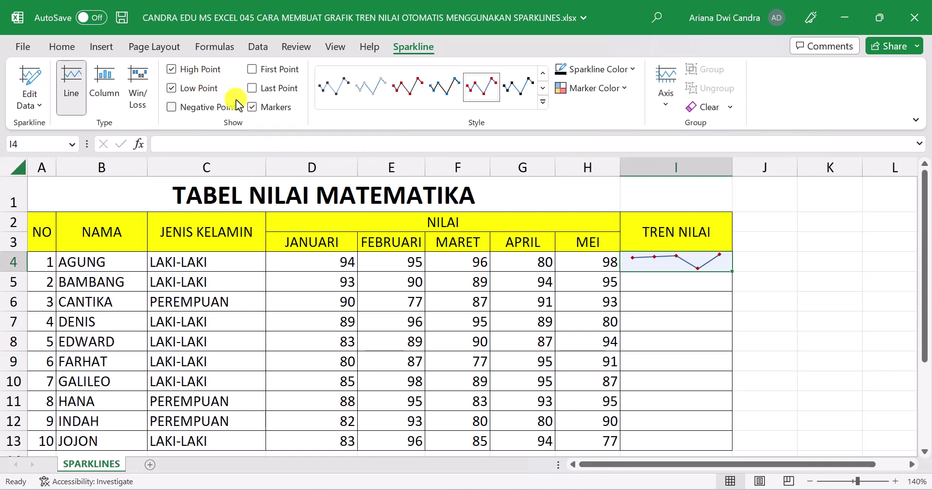
click(253, 108)
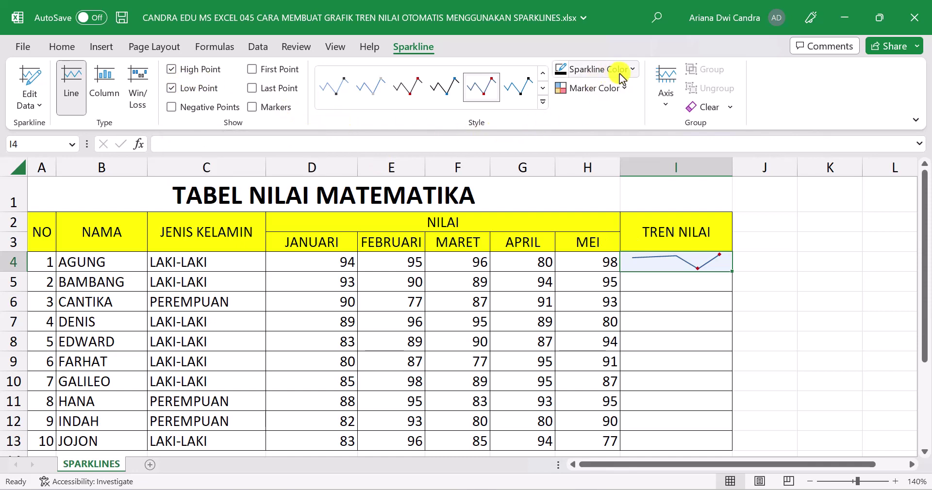
click(740, 268)
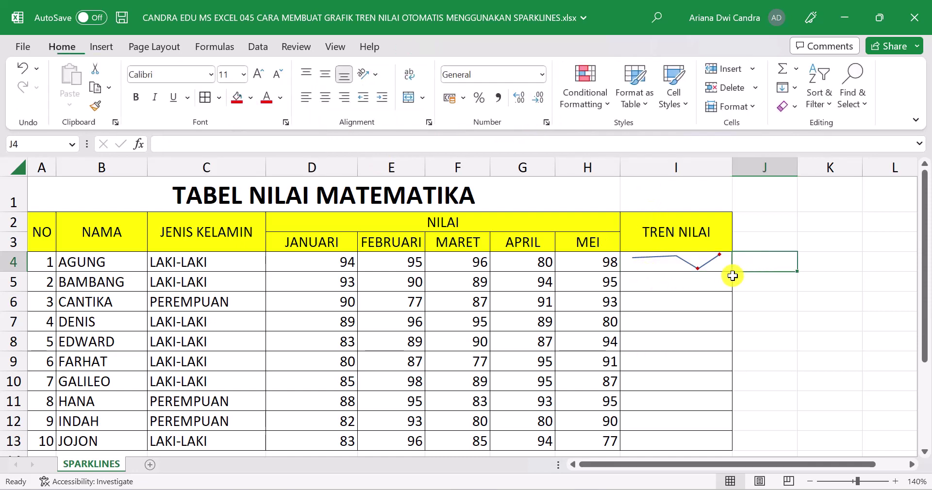
Set the line color of the sparkline in I4 to the orange theme color
click(661, 261)
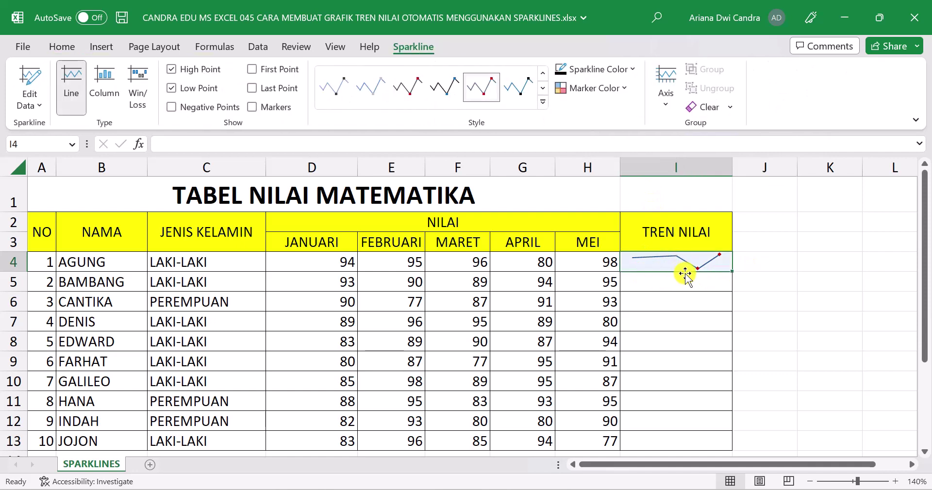
click(631, 68)
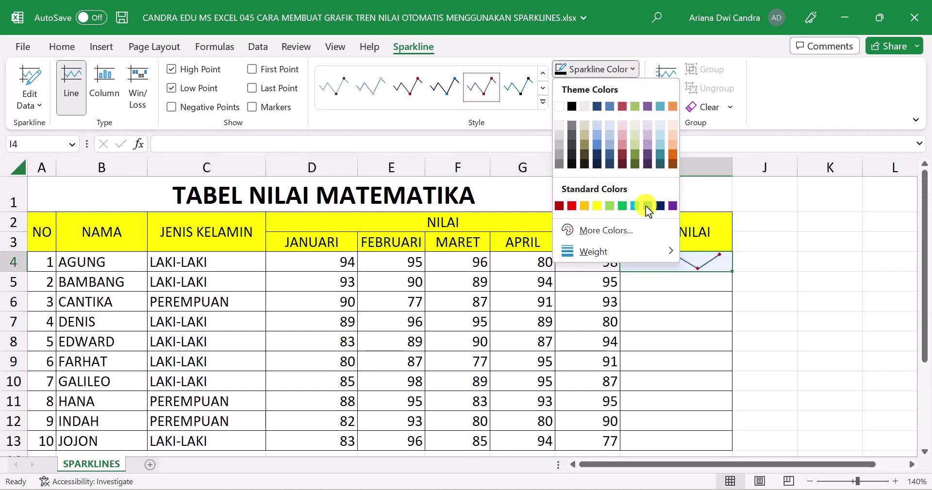
mouse_move(642, 252)
click(671, 107)
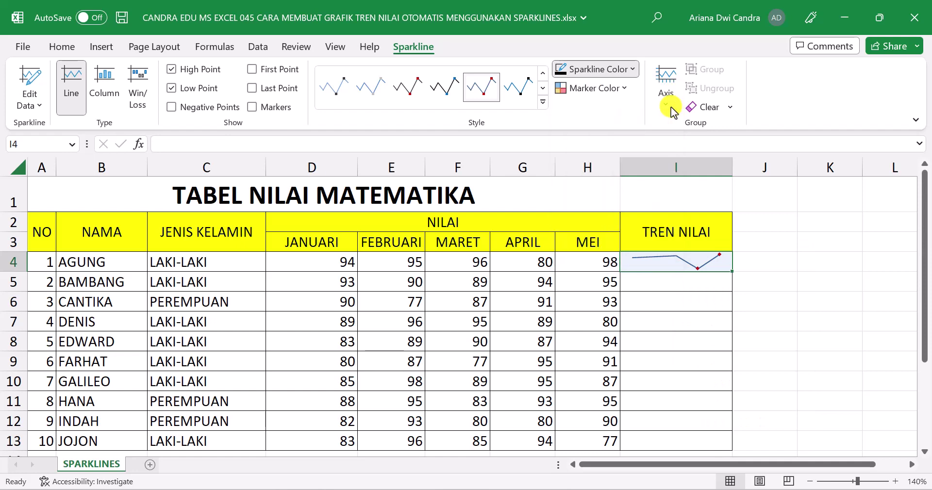
click(743, 262)
Change the line color of the sparkline in I4 to standard red
click(718, 263)
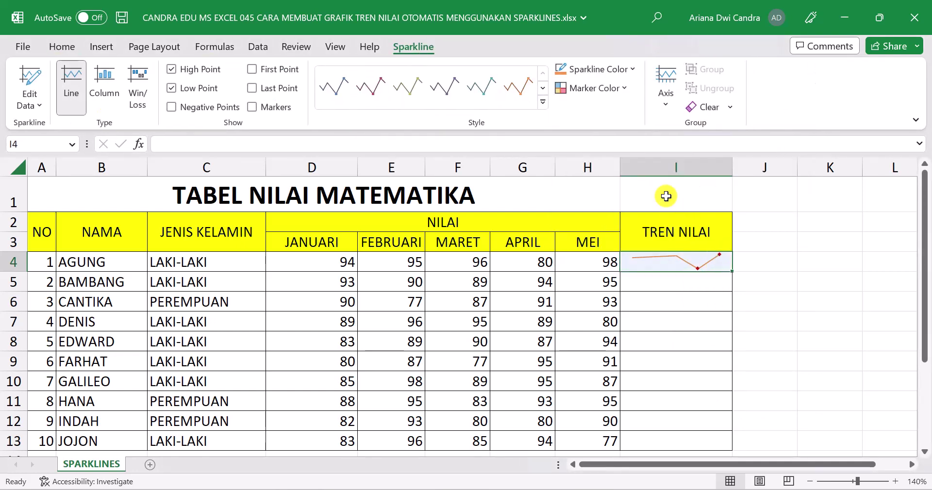
click(630, 69)
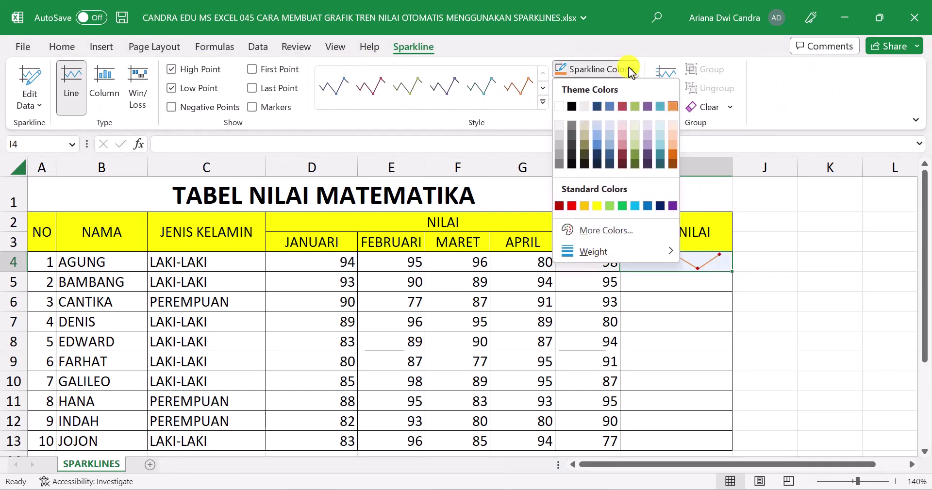
click(572, 206)
click(770, 262)
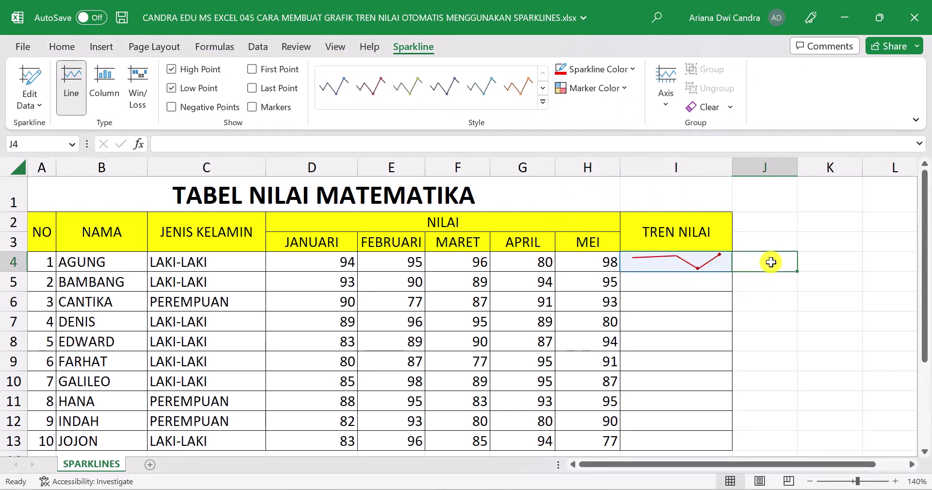
Change the line color of the sparkline in I4 to the aqua theme color
click(712, 261)
click(634, 71)
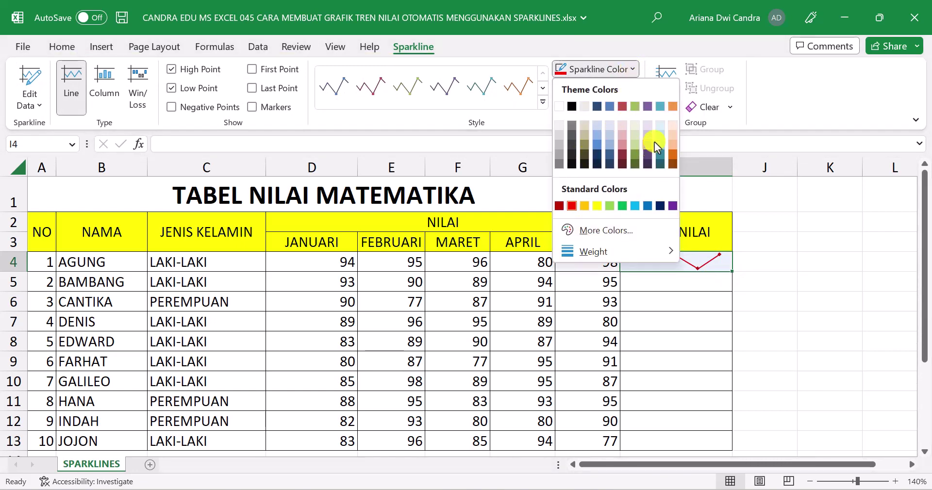
click(660, 109)
click(793, 264)
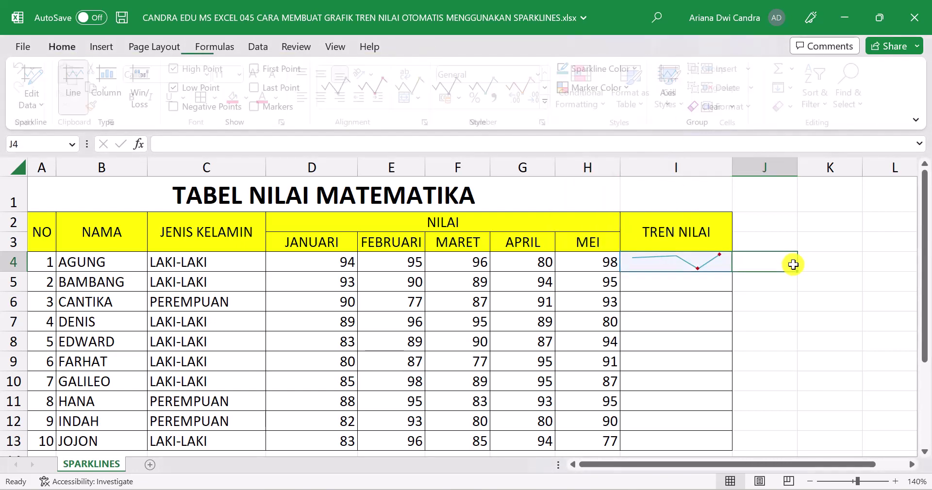
Set the High Point marker color of the sparkline in I4 to standard red
click(707, 266)
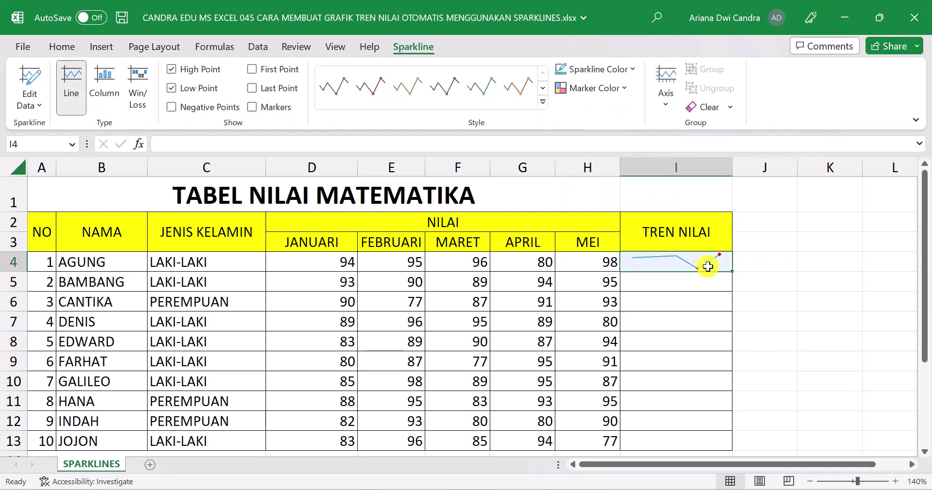
click(619, 91)
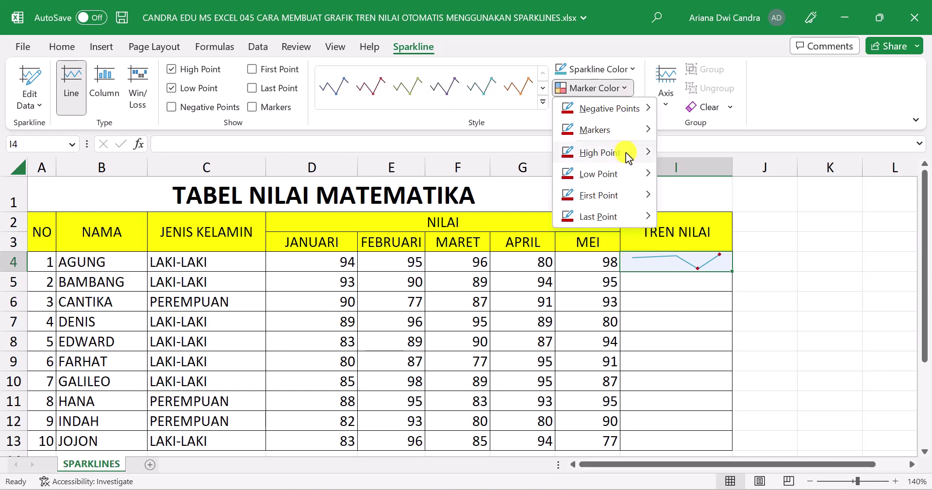
mouse_move(625, 152)
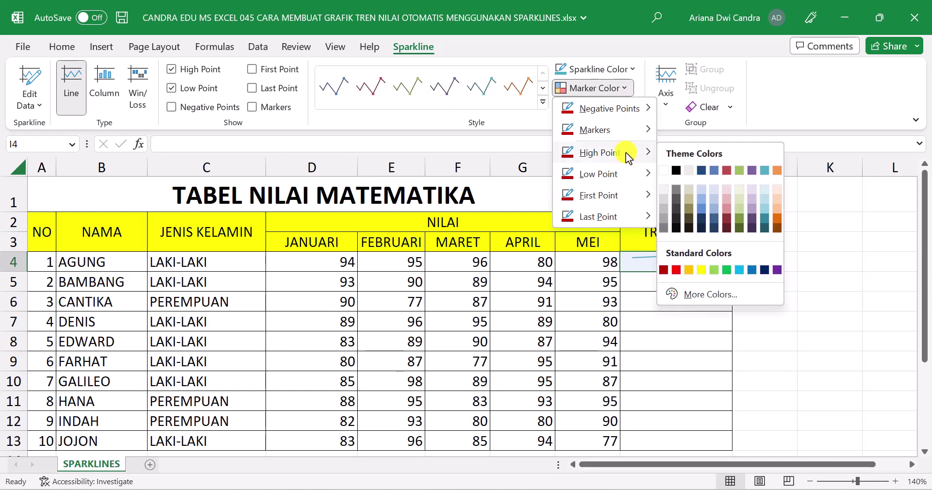
click(676, 270)
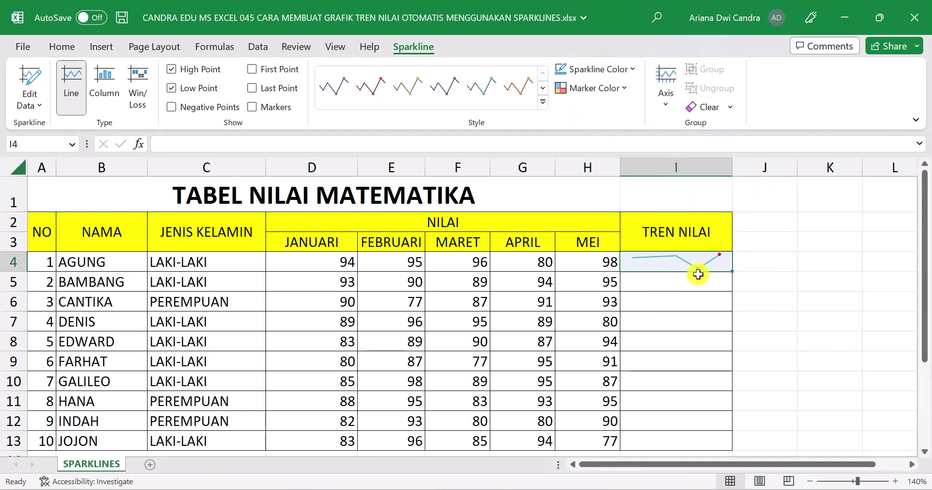
Change the High Point marker of the I4 sparkline to the dark blue theme color
click(622, 88)
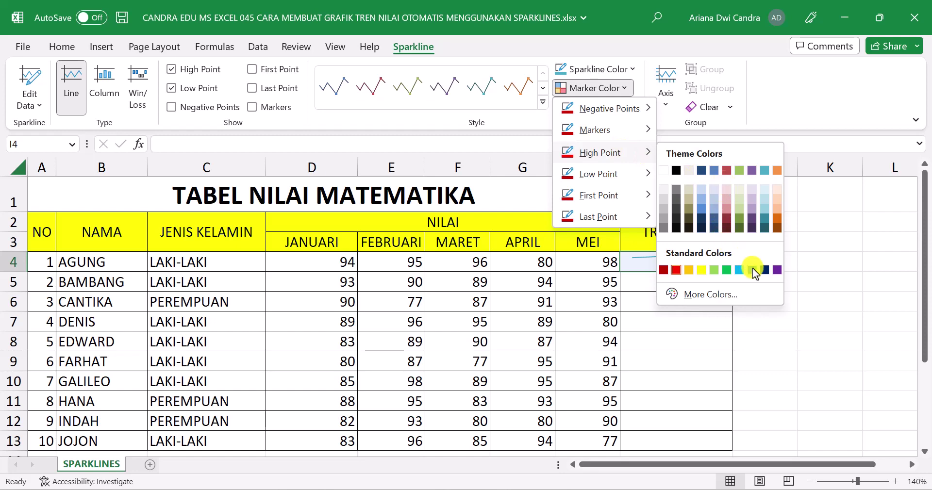
click(701, 171)
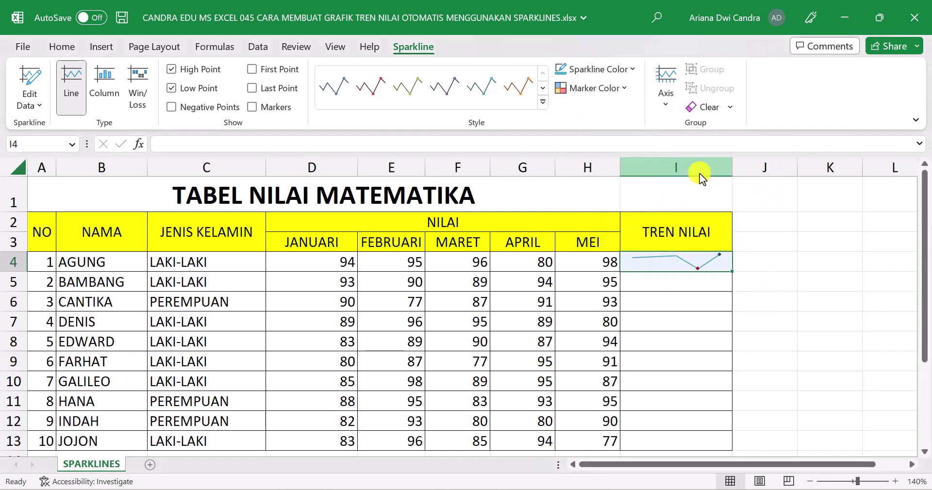
click(751, 261)
Set the Low Point marker color of the sparkline in I4 to the blue theme color
click(716, 263)
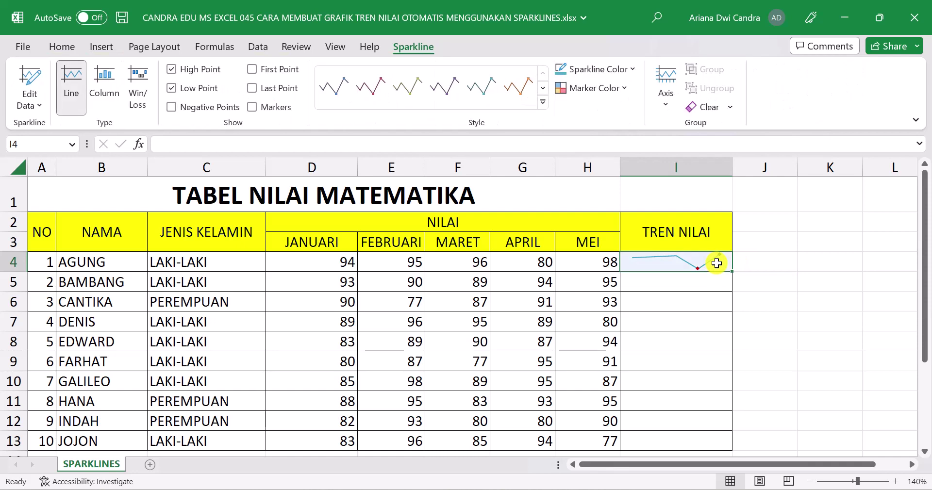
click(617, 89)
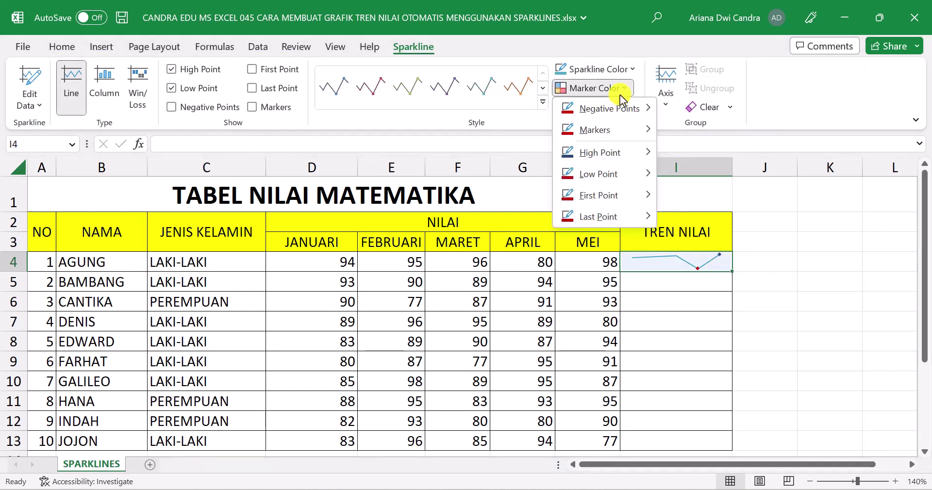
mouse_move(627, 178)
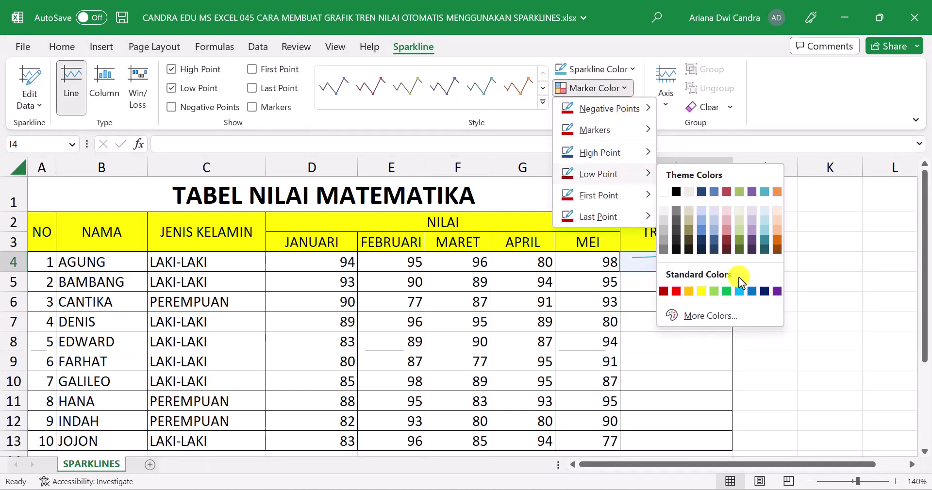
click(714, 192)
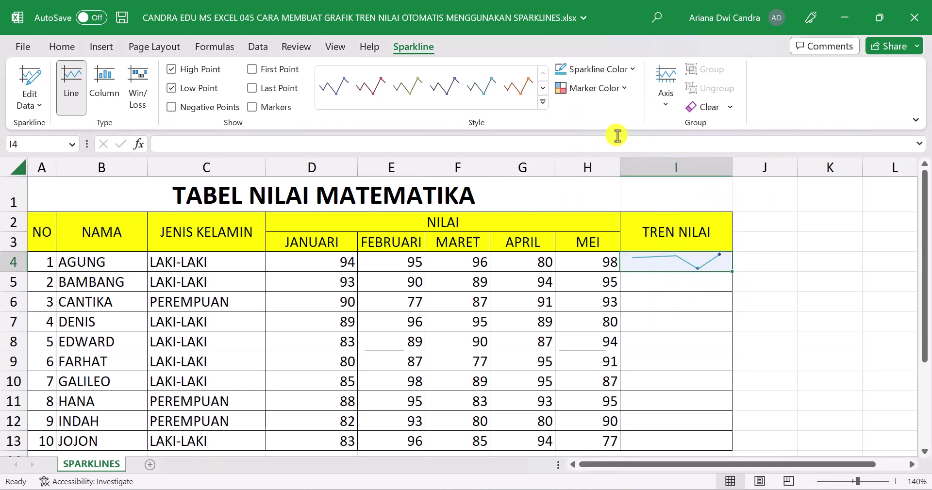
Change the High Point marker of the I4 sparkline back to standard red, and keep I4 selected
click(617, 88)
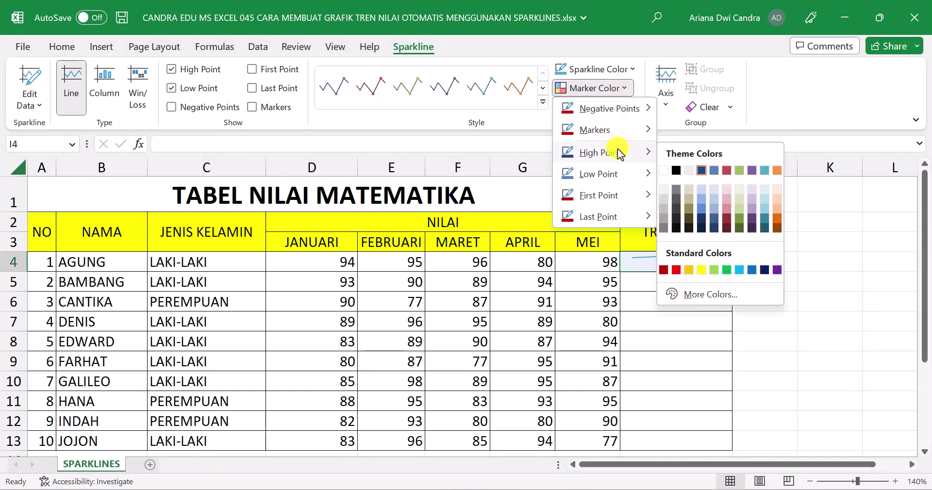
click(674, 270)
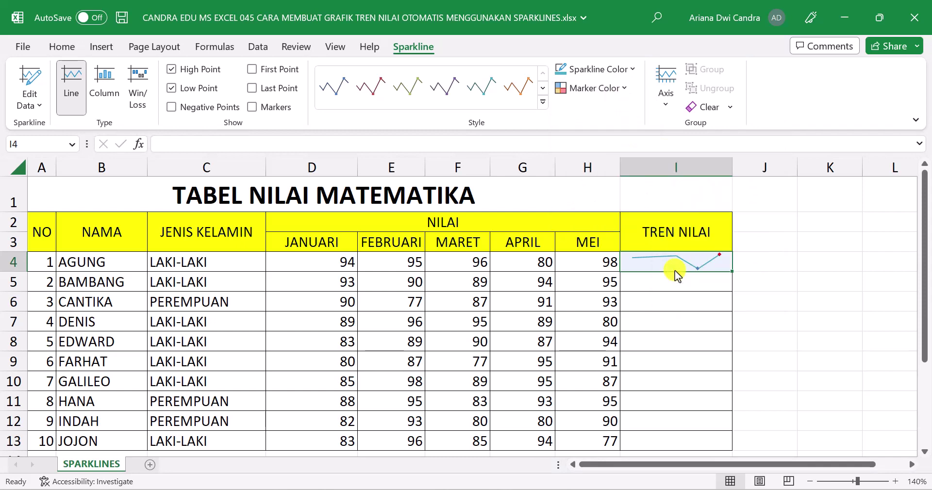
click(761, 259)
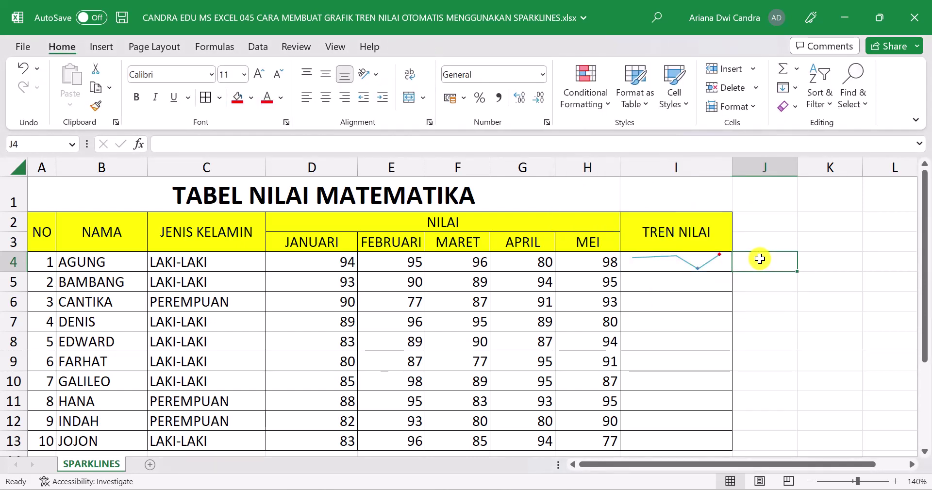
click(707, 262)
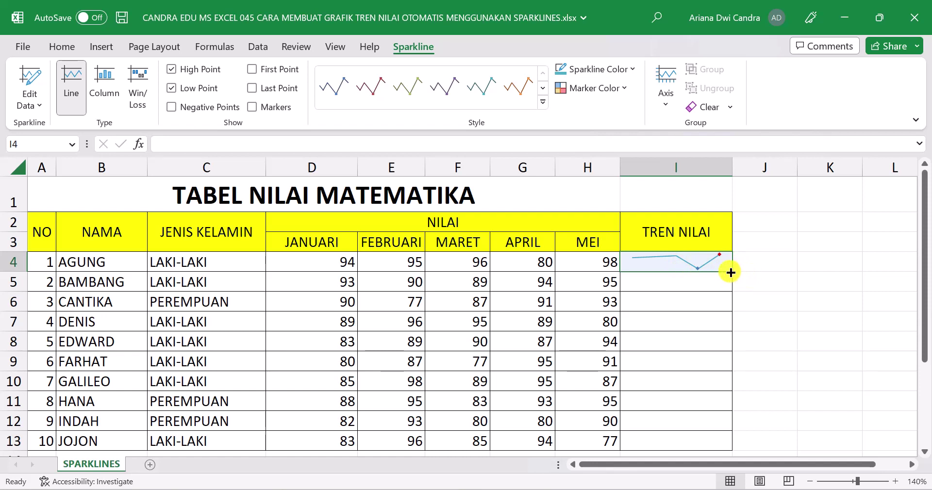
Fill the formatted sparkline from I4 down through I13 so every remaining student row has a score trend line
drag(730, 273, 734, 450)
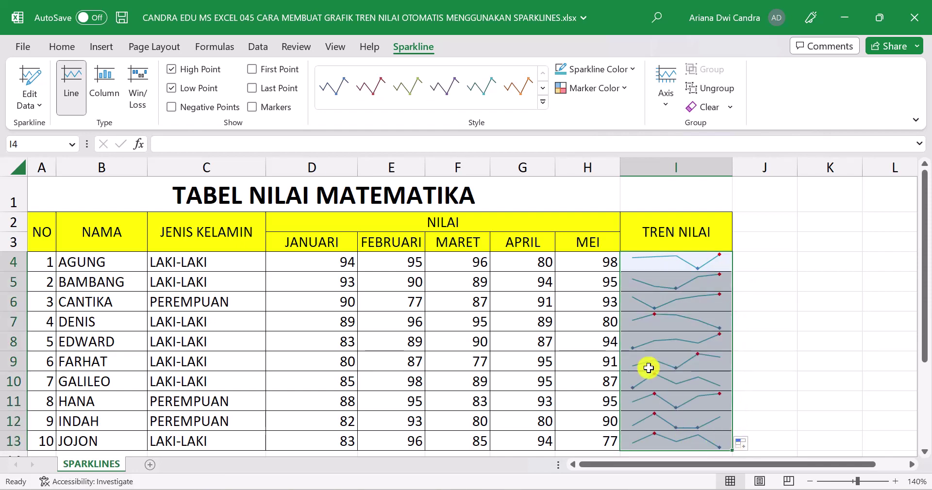
click(657, 301)
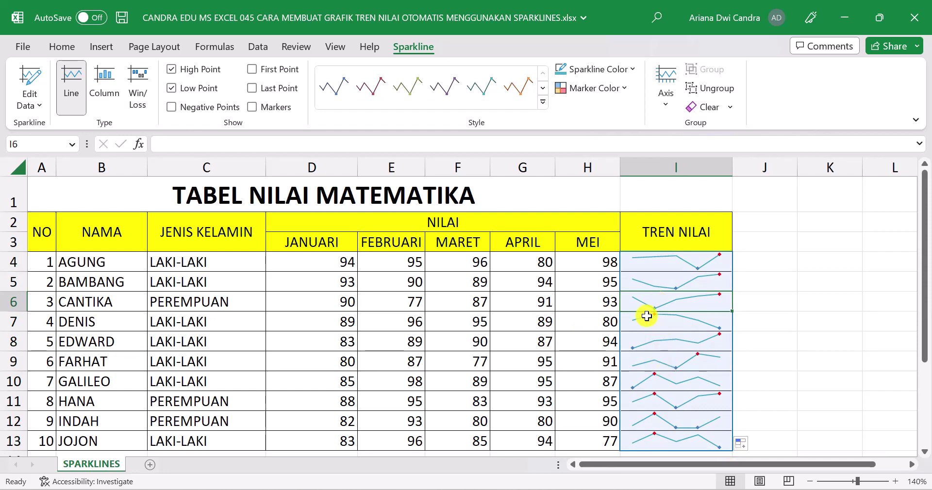
click(495, 330)
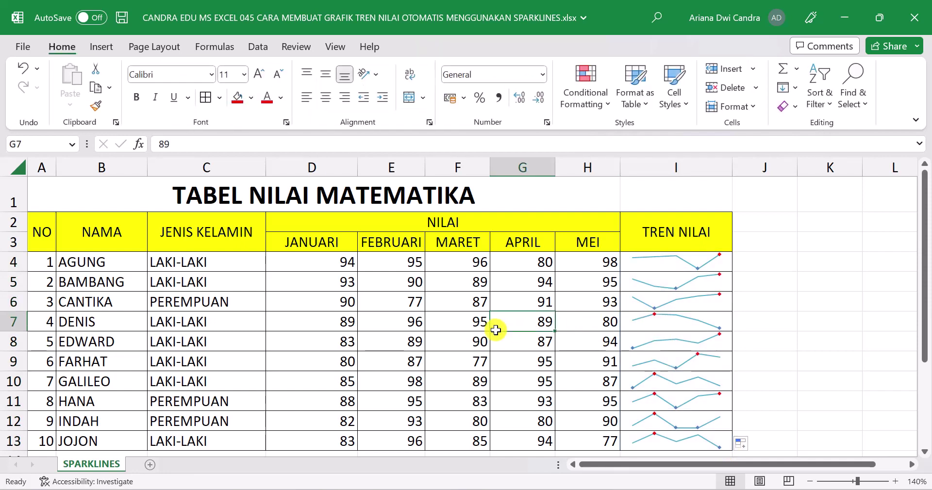
click(689, 266)
click(723, 317)
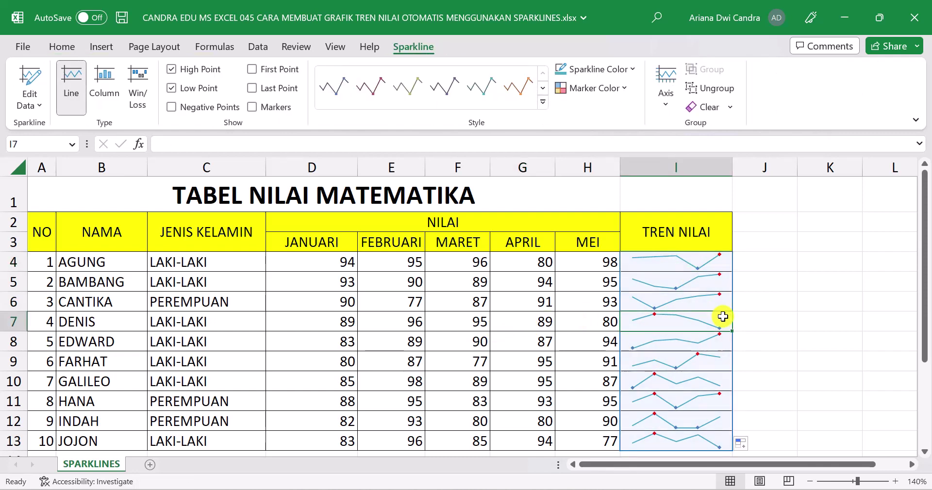
click(769, 267)
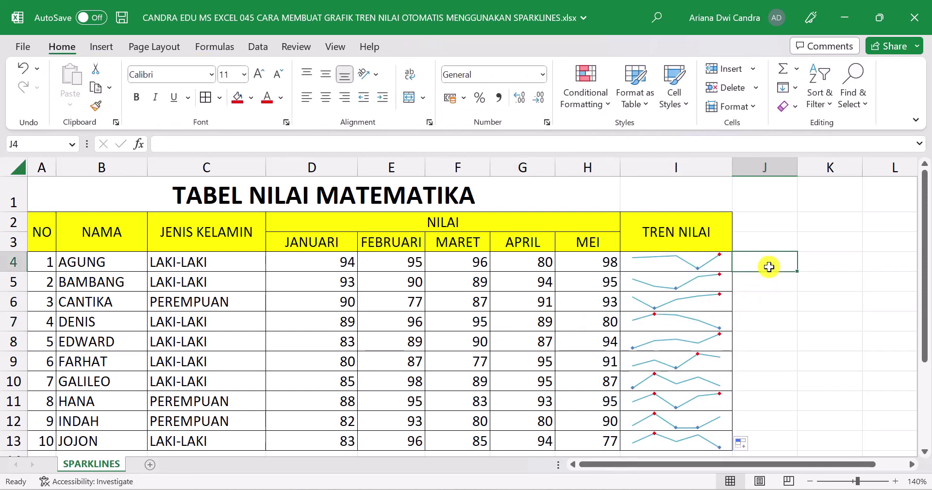
click(695, 265)
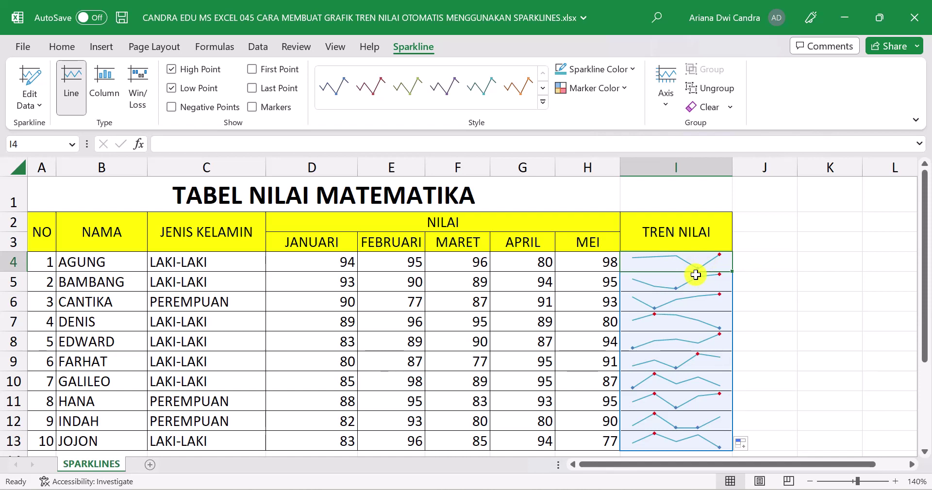
click(546, 266)
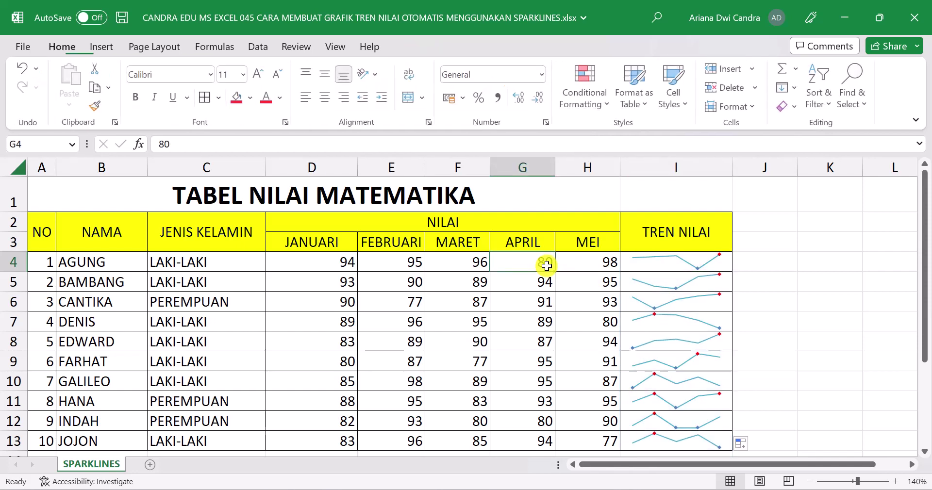